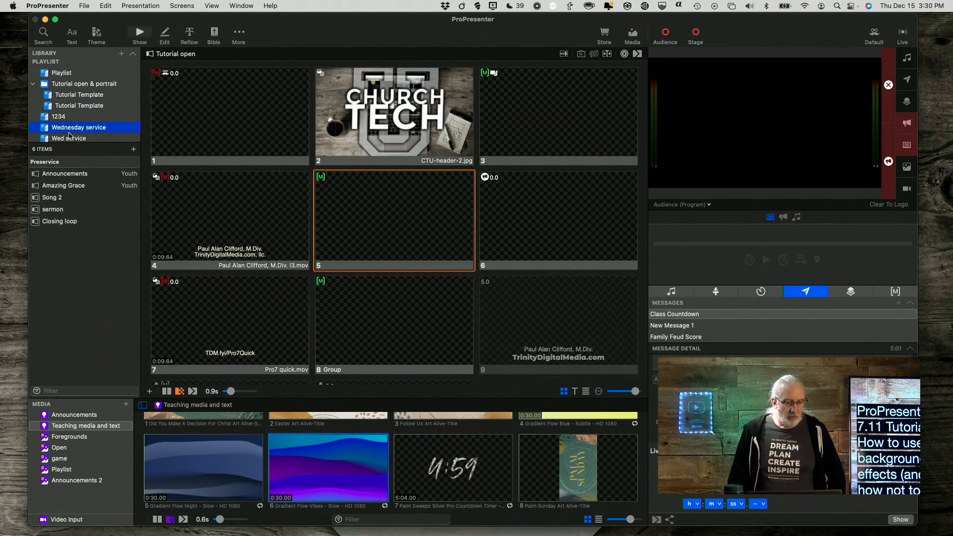
Open the Amazing Grace presentation from the 220803 Wednesday service playlist.
scroll(67, 129, down, 3)
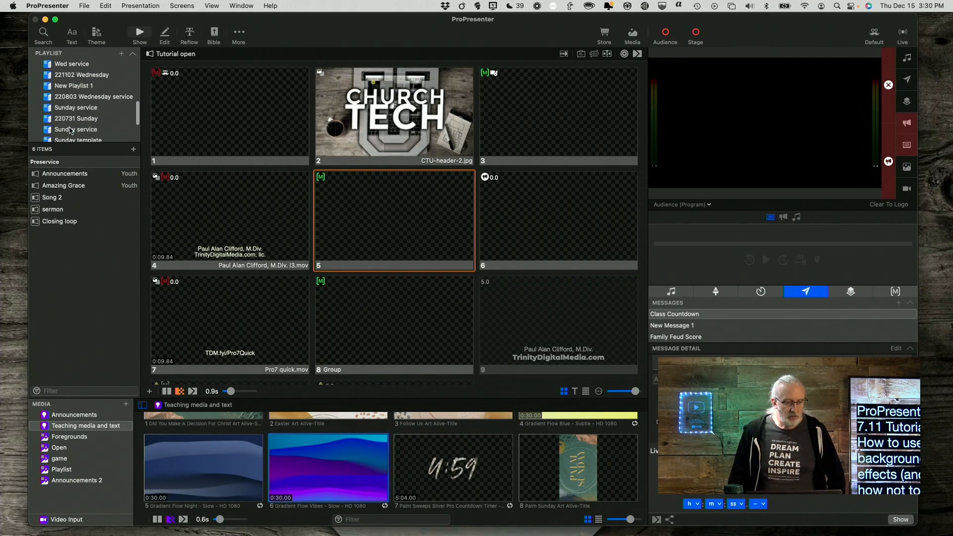
scroll(70, 130, down, 5)
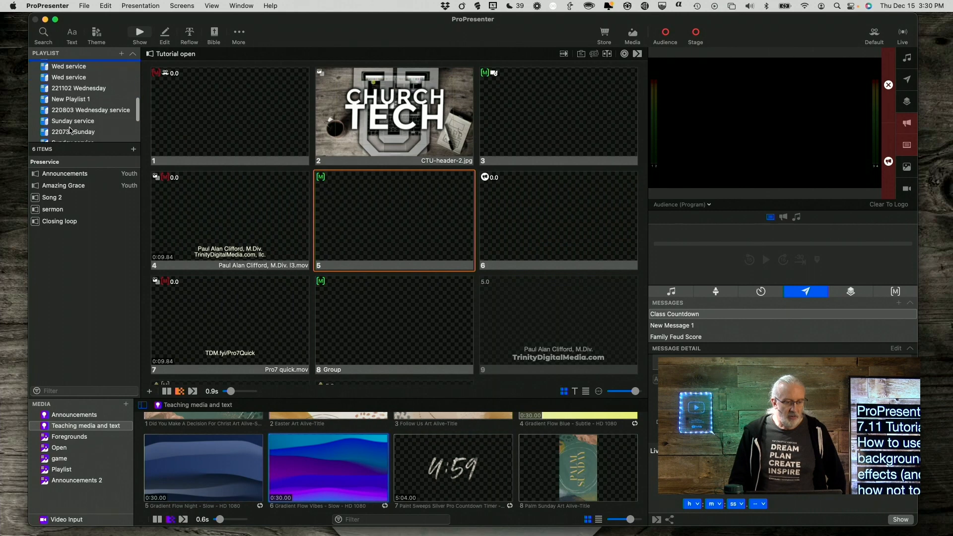
click(79, 97)
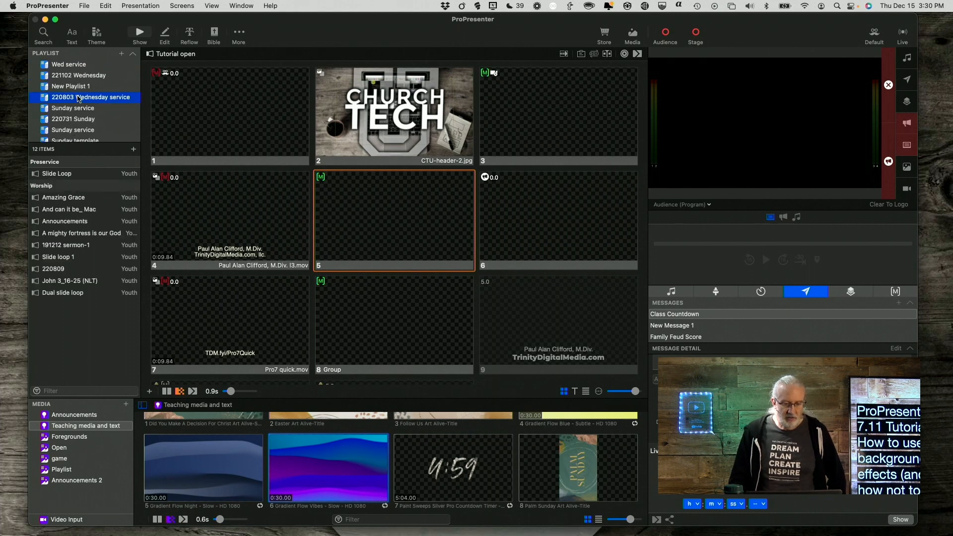
click(63, 199)
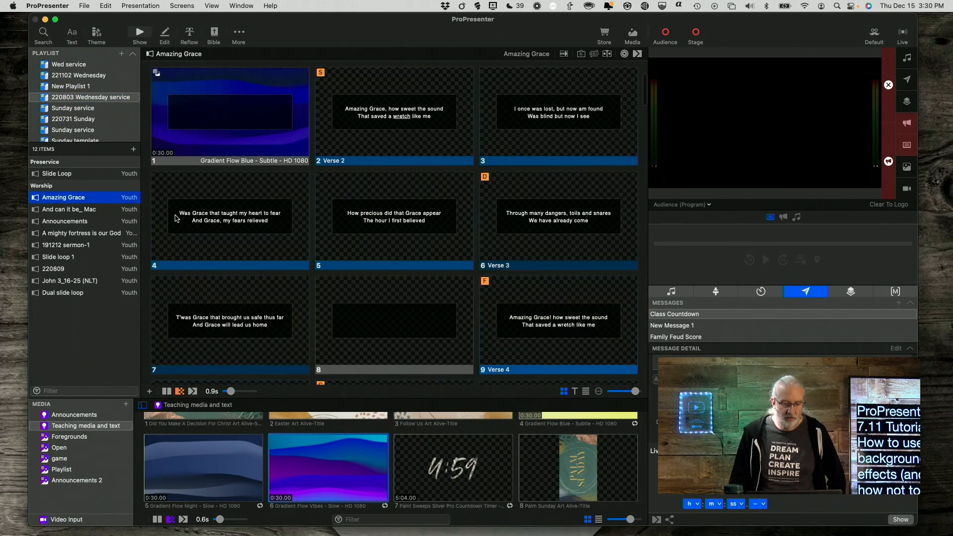
Trigger the Gradient Flow Blue background slide and then the Verse 2 slide to the audience output.
click(223, 112)
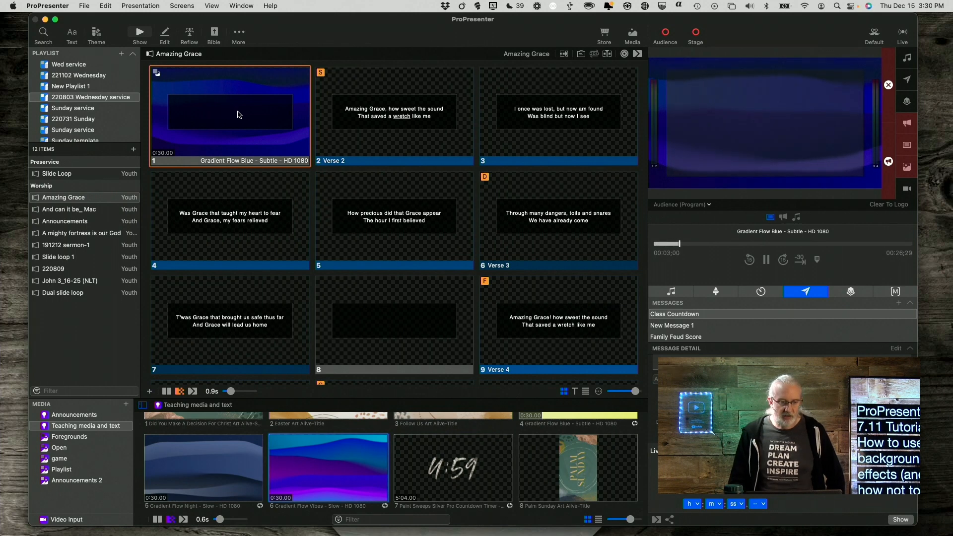
click(398, 126)
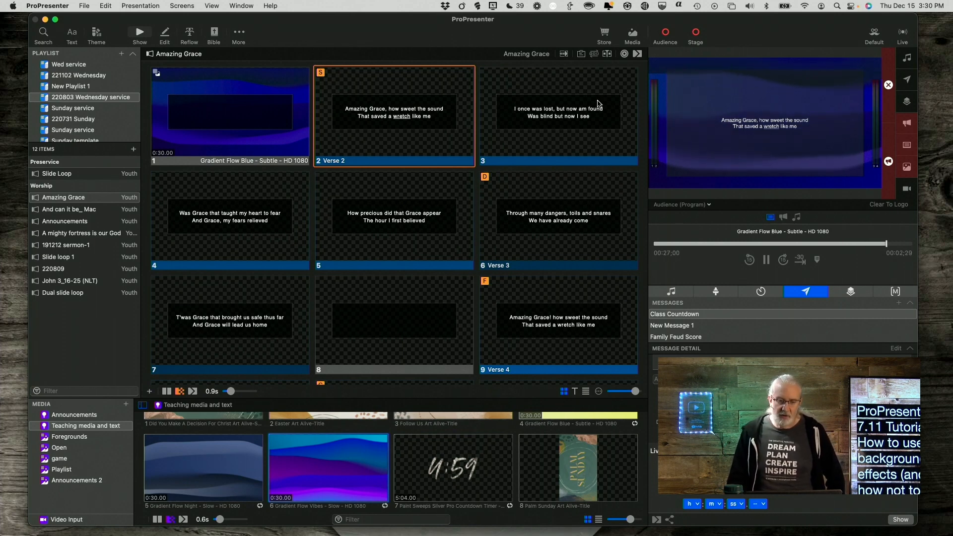
Open the Verse 2 slide in the slide editor.
right_click(420, 122)
click(430, 137)
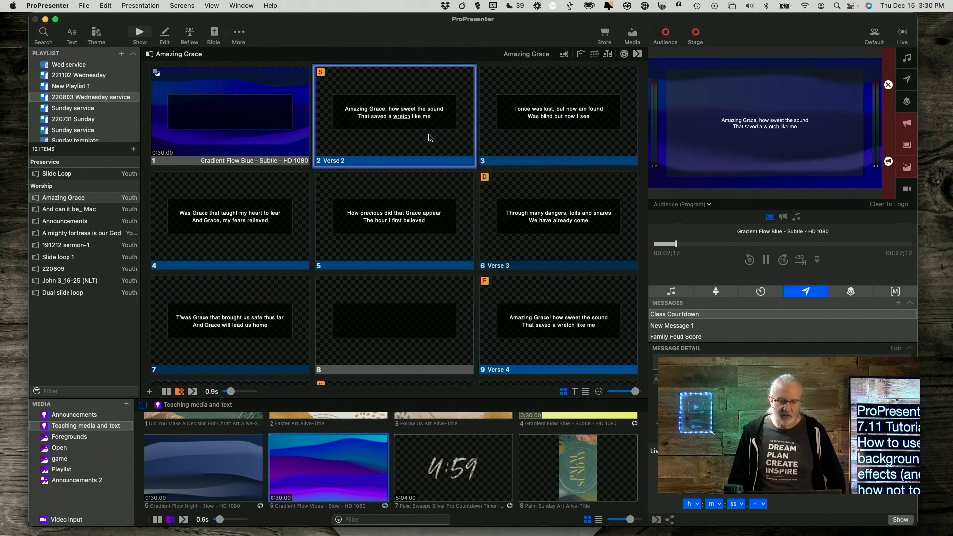
click(500, 180)
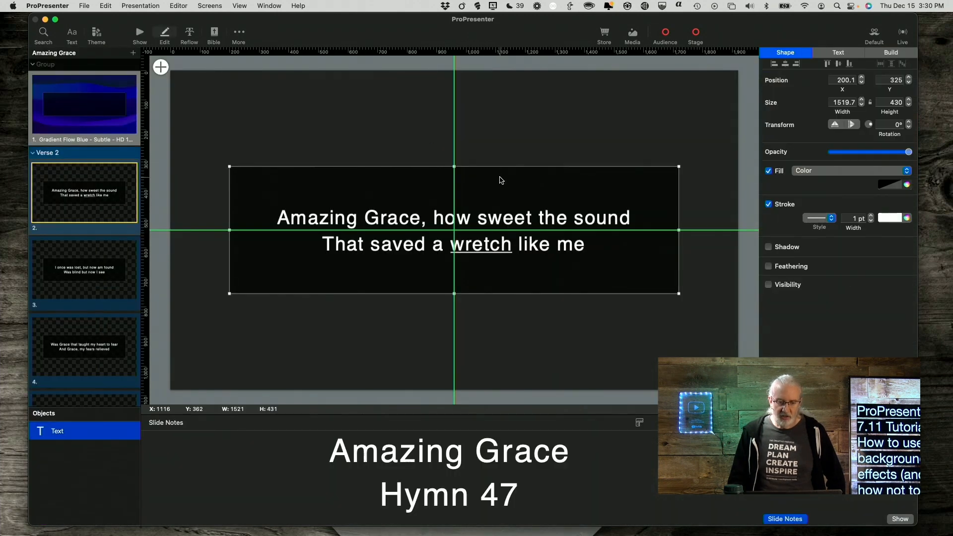
Set the text box fill to Background Effect Background Blur, lowering saturation and raising blur.
click(814, 172)
mouse_move(824, 234)
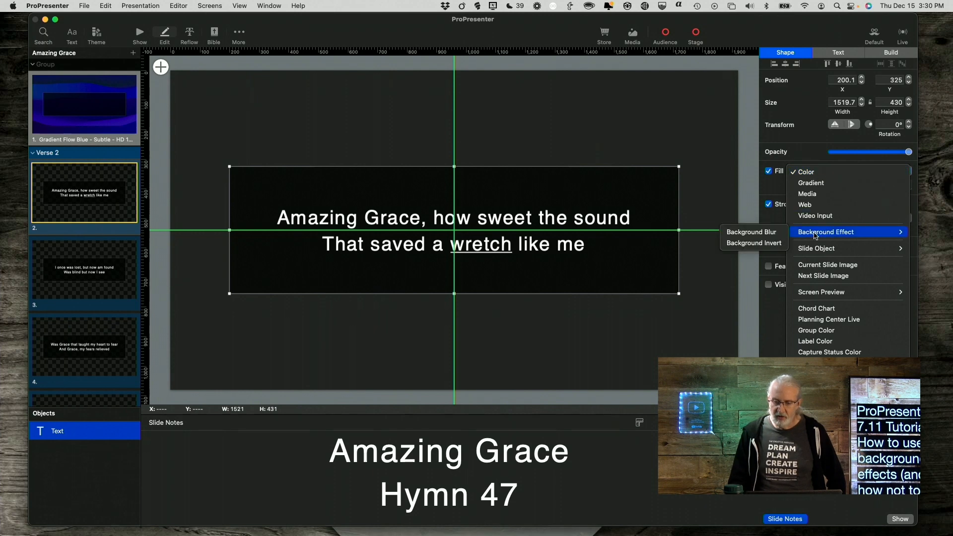
click(762, 237)
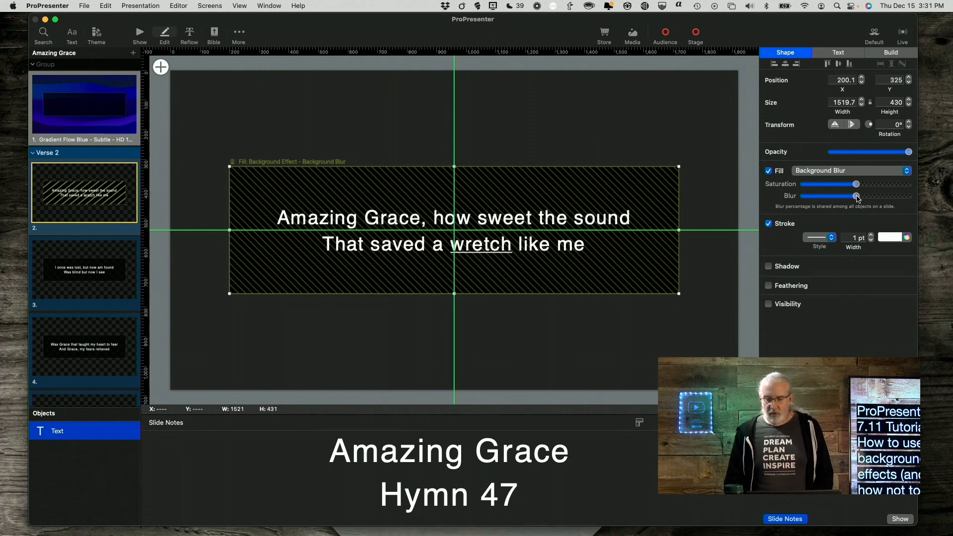
drag(858, 187, 873, 201)
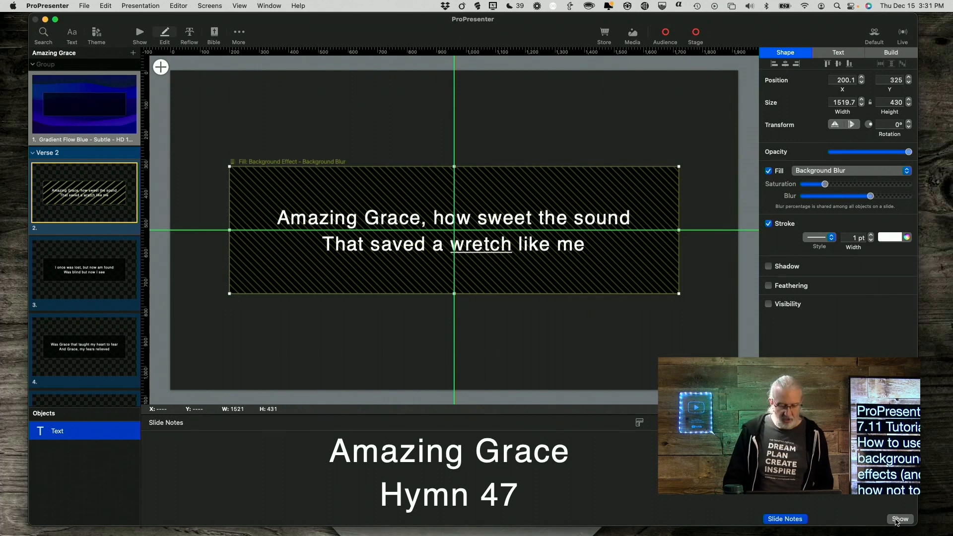
Preview the audience output full screen and return to the editor.
key(super+1)
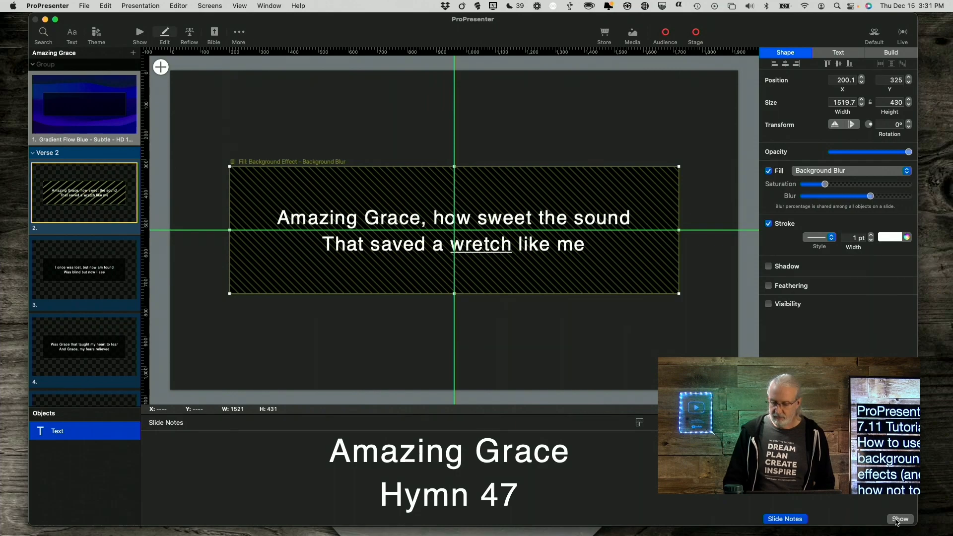
click(899, 519)
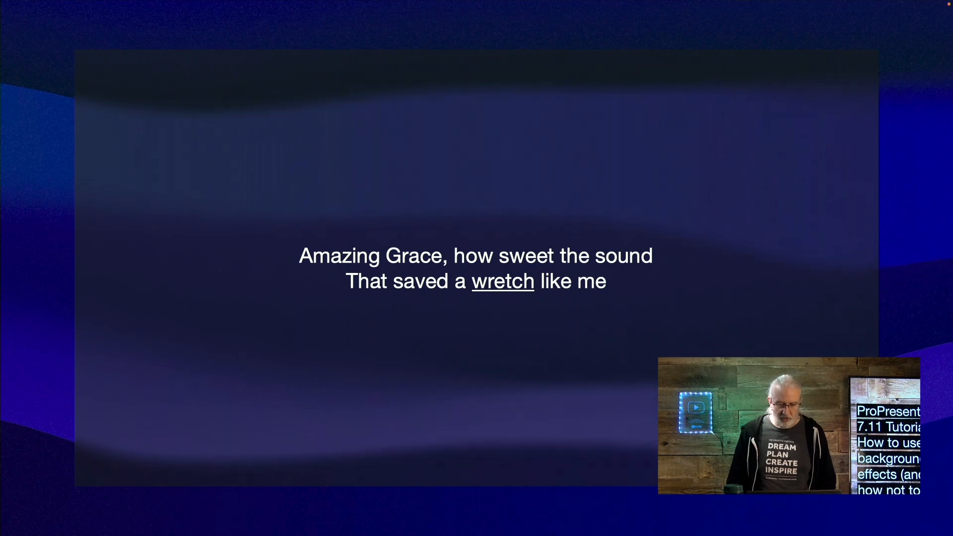
key(super+1)
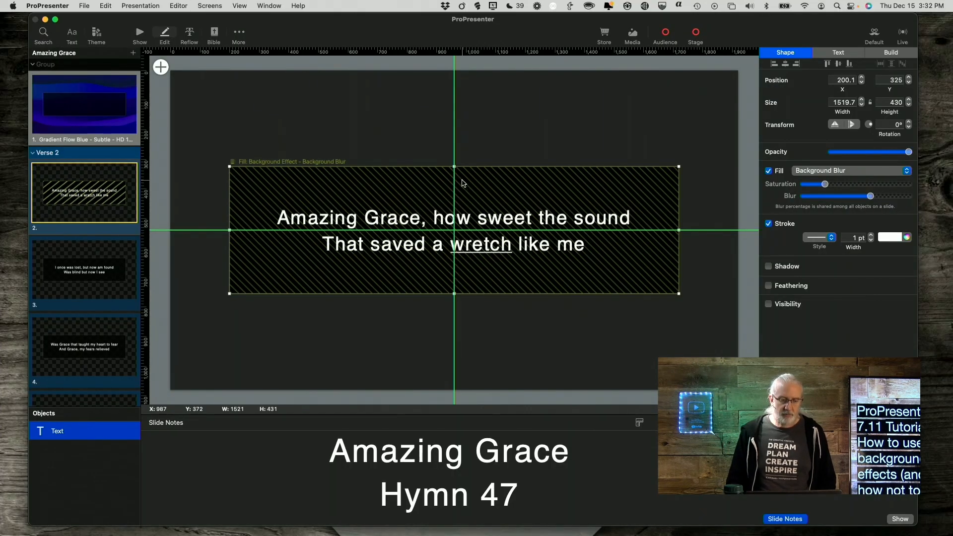
Remove the alternate theme from the Default look's audience presentation layer and save the look.
click(875, 33)
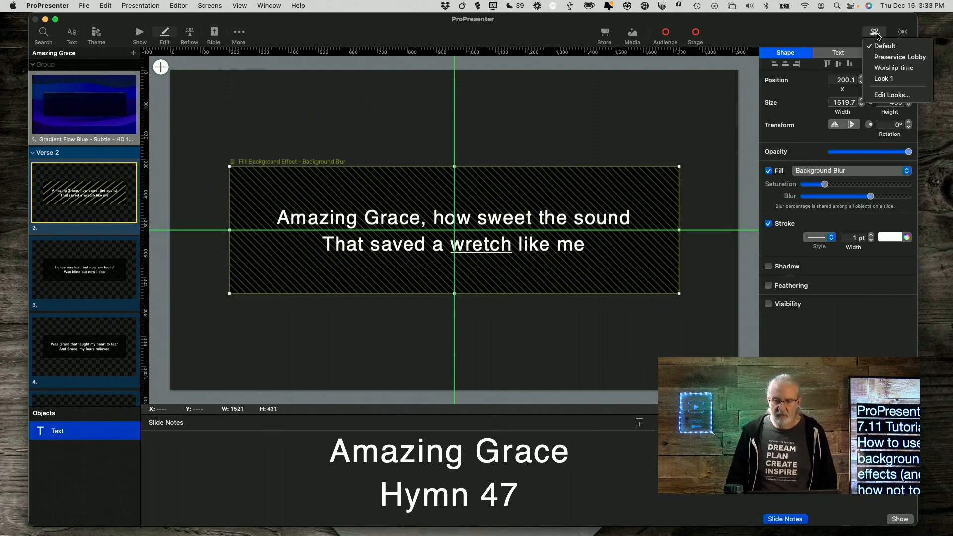
click(886, 96)
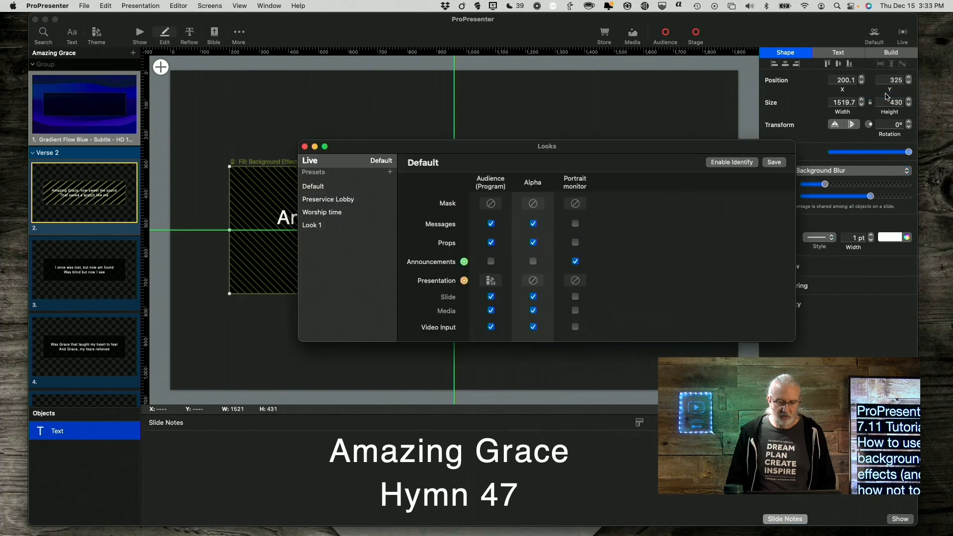
click(490, 282)
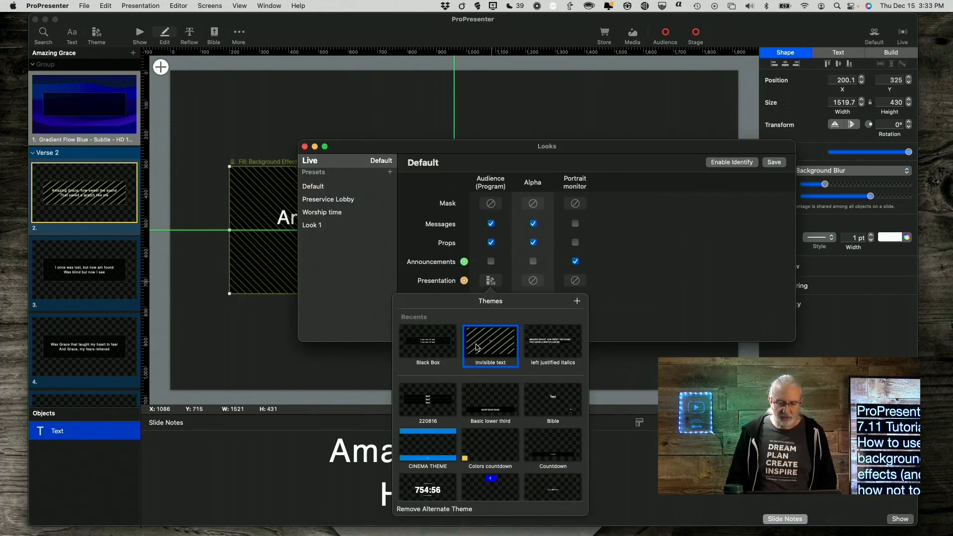
click(453, 509)
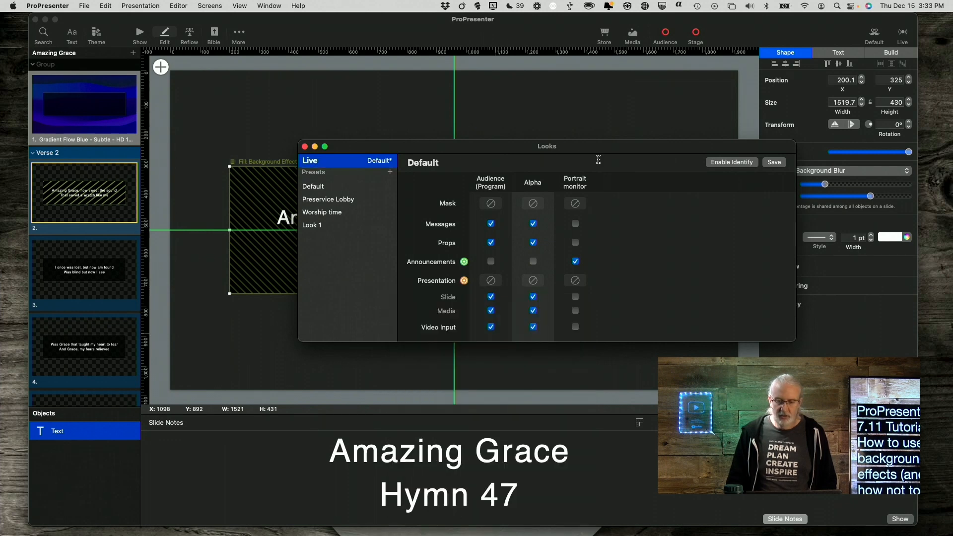
click(775, 163)
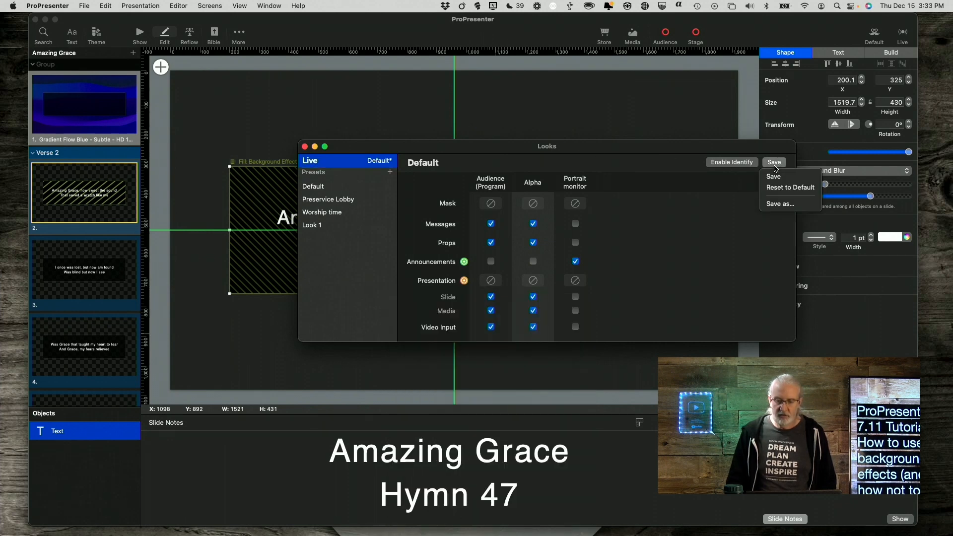
click(773, 177)
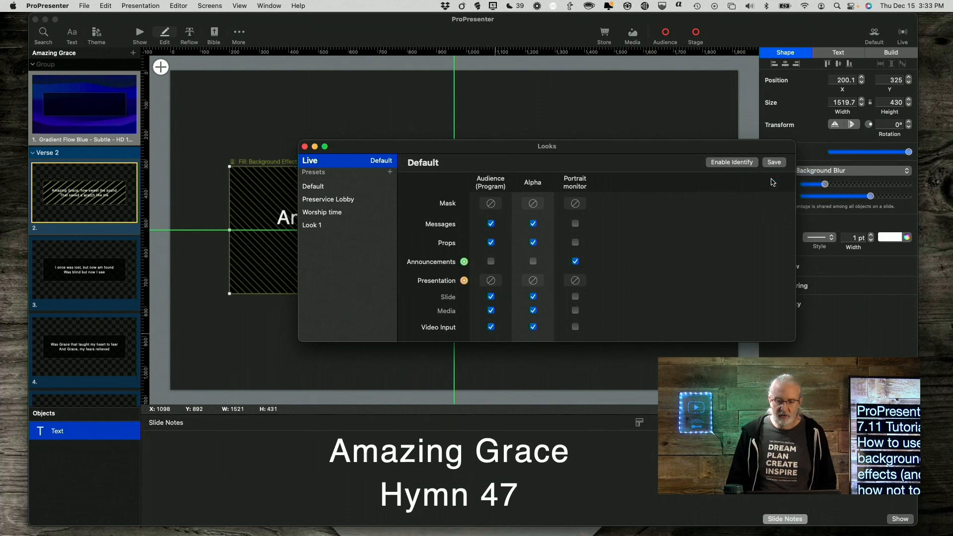
click(305, 147)
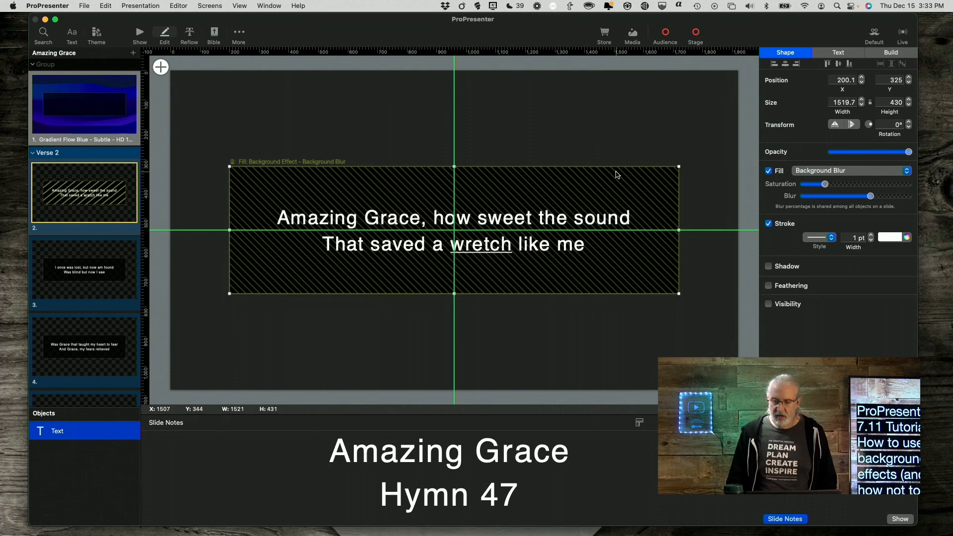
Change the text box fill effect to Background Invert.
click(904, 173)
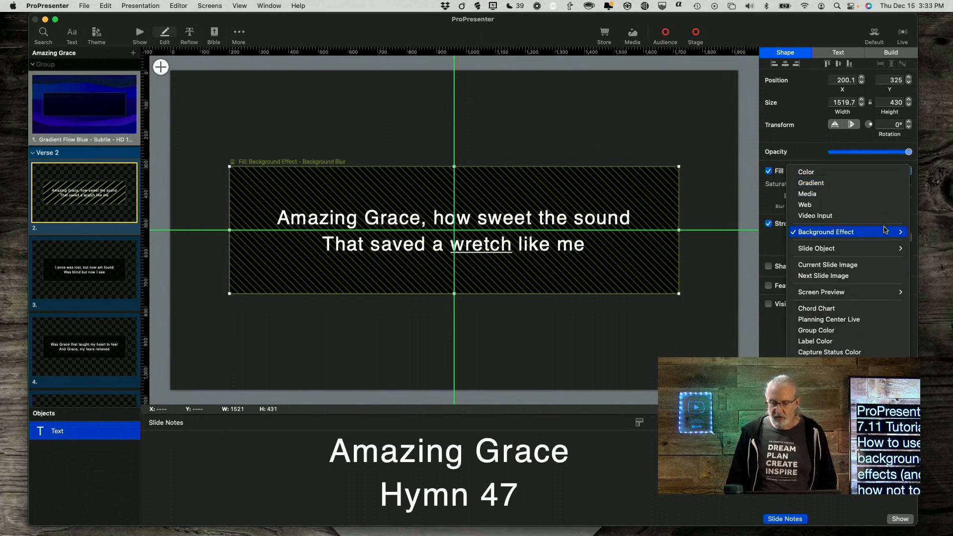
mouse_move(886, 235)
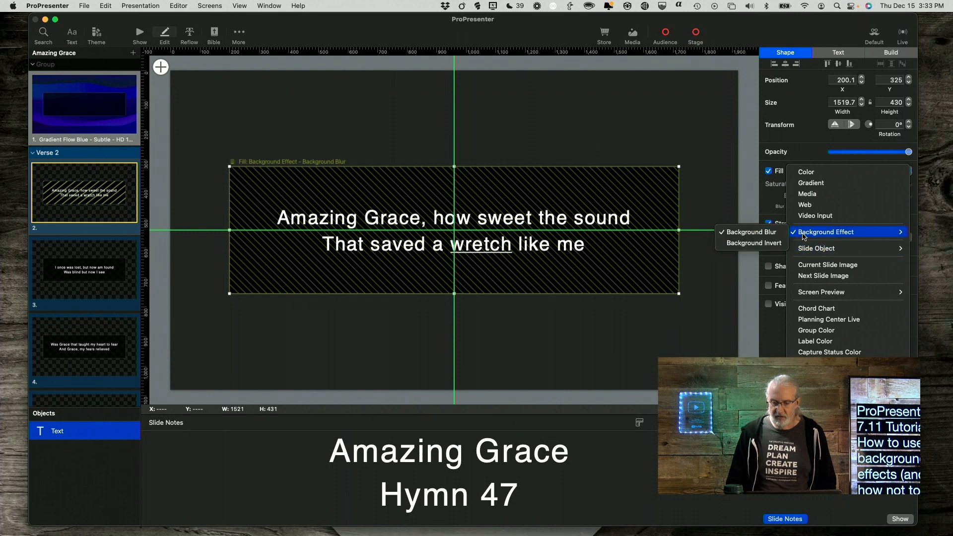
click(769, 245)
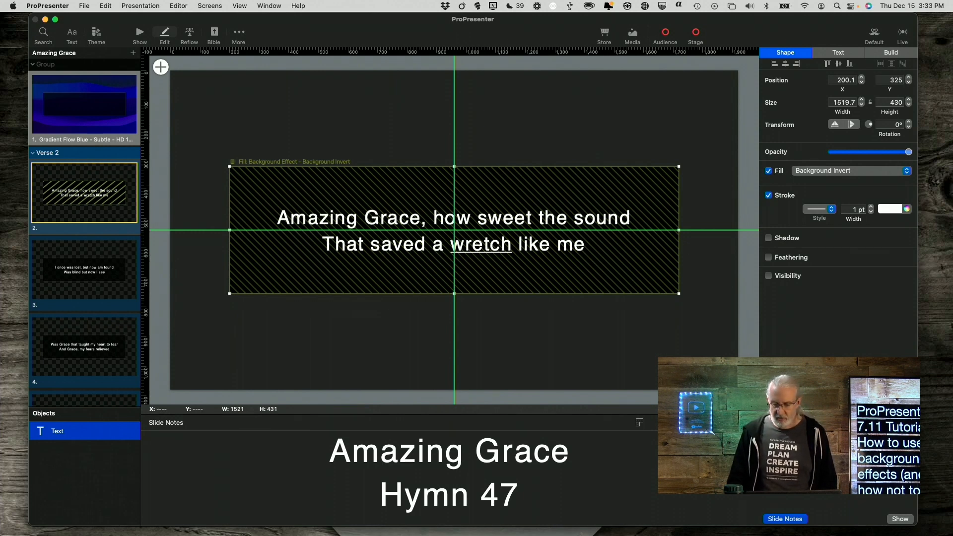
Preview the inverted background on the full-screen output and return to the editor.
click(899, 521)
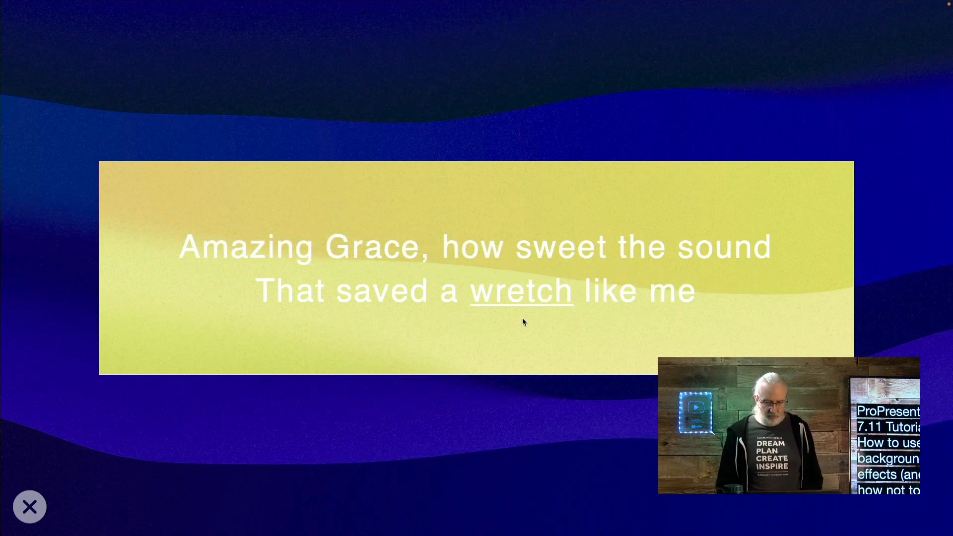
key(Escape)
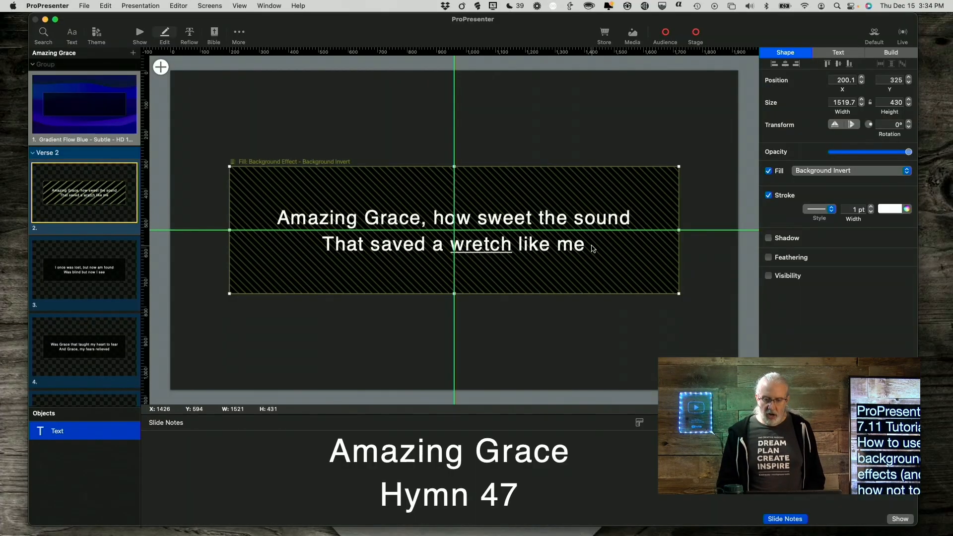
Enable feathering on the text box and increase the feathering amount slightly.
click(768, 257)
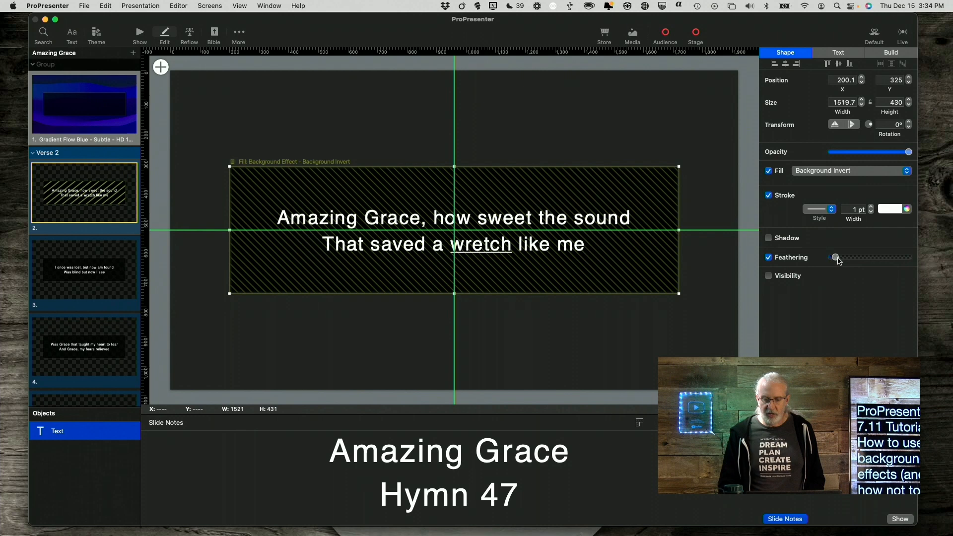
drag(835, 258, 858, 258)
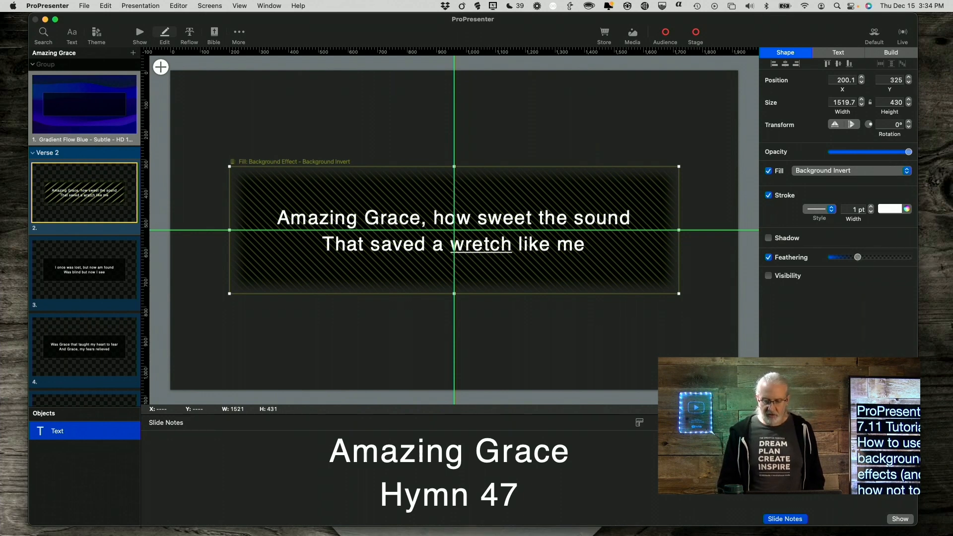
Preview the feathered text box on the full-screen output and return to the editor.
click(899, 518)
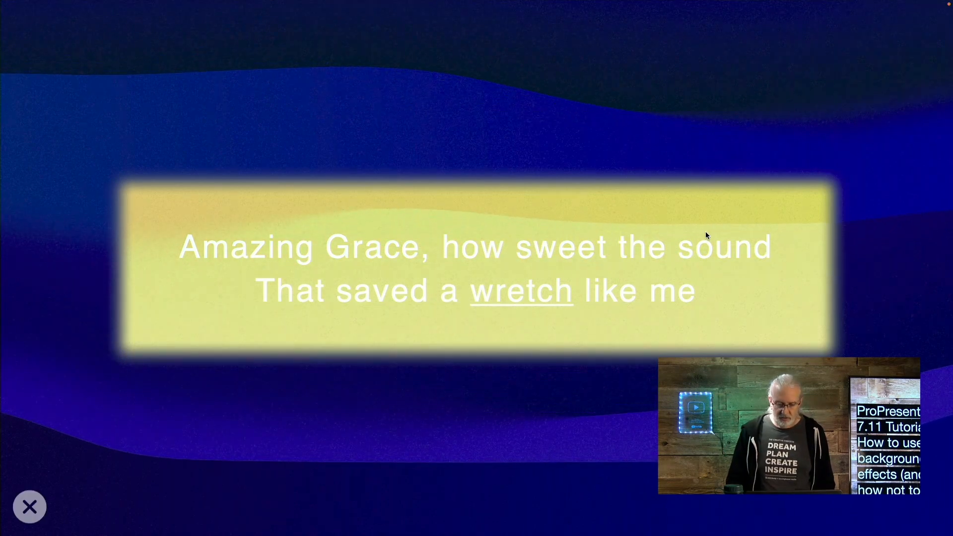
key(super+1)
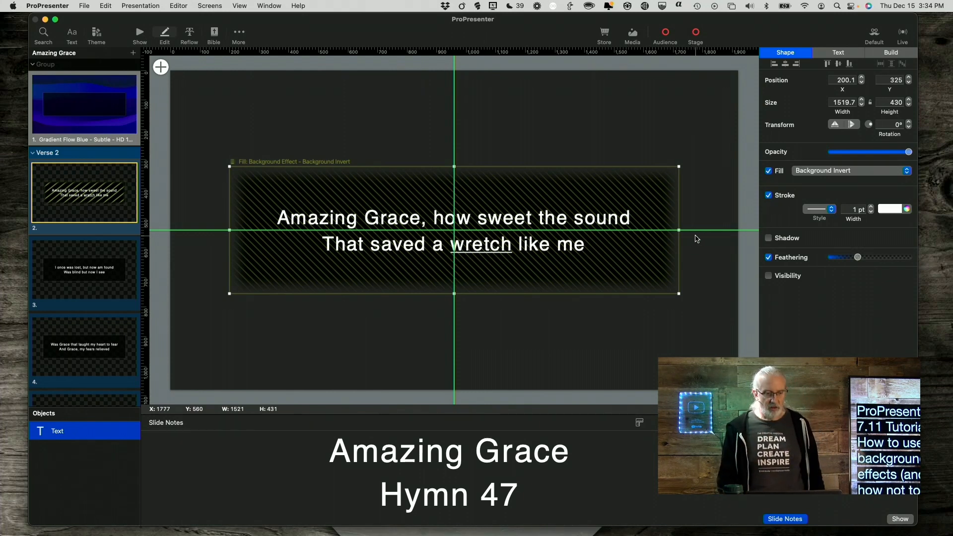
Switch to show mode and trigger the Facetime camera video input from the Video Input library.
click(140, 34)
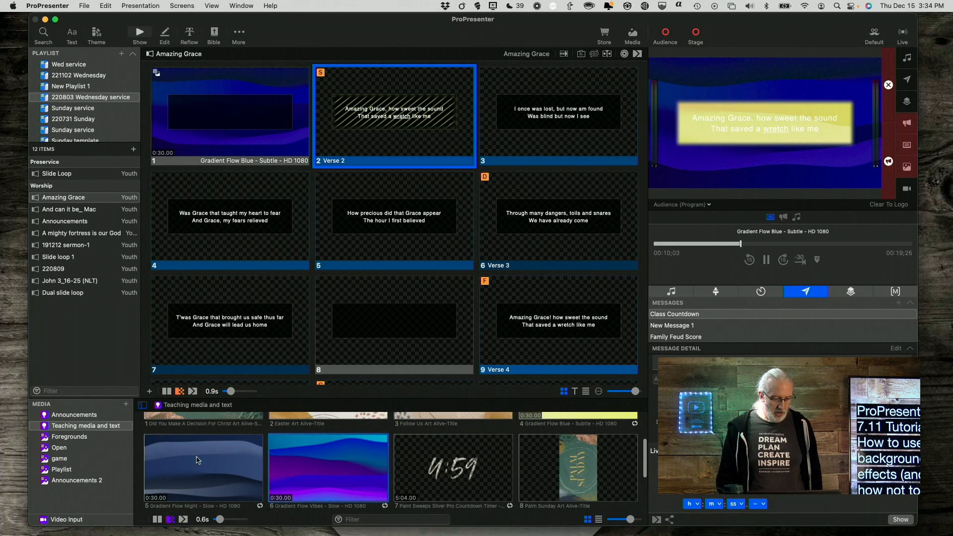
click(75, 519)
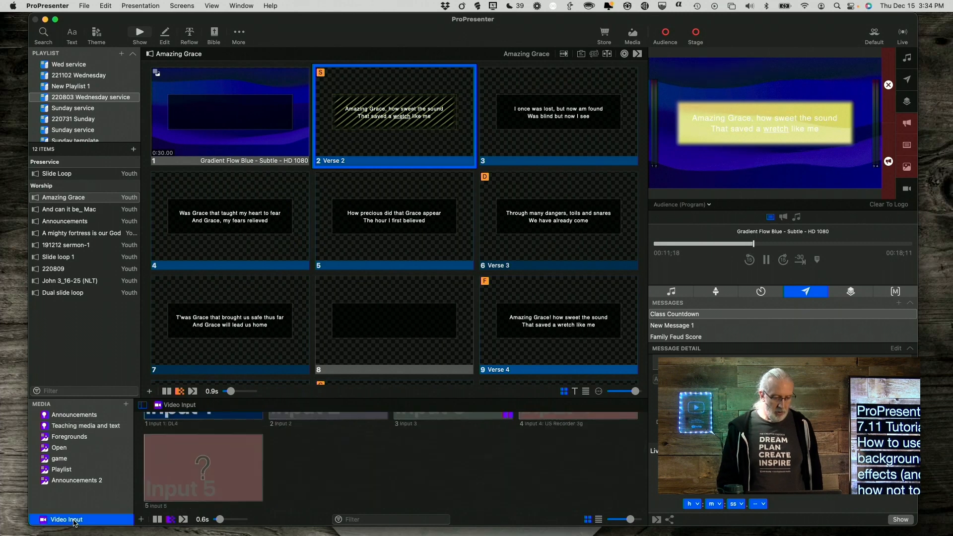
scroll(215, 451, up, 3)
click(217, 453)
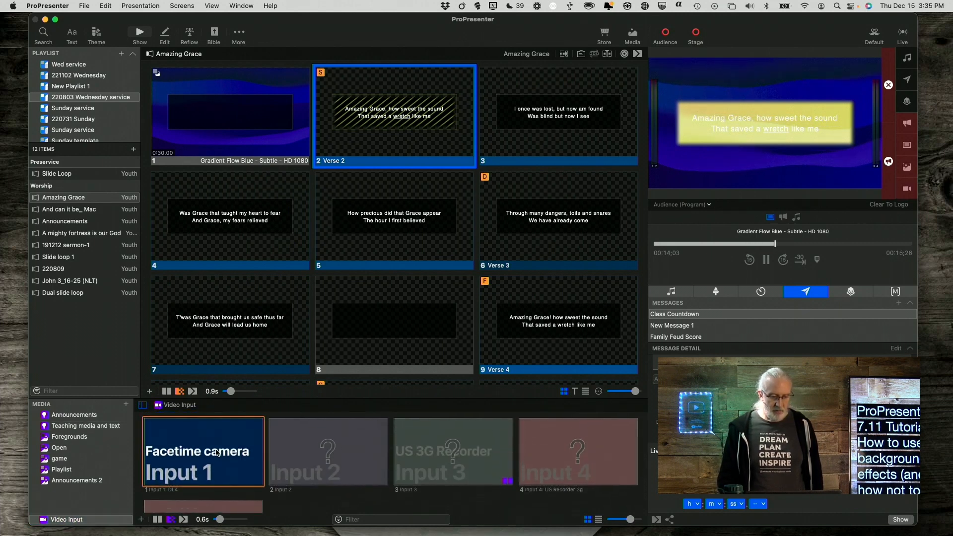
Clear the media layer so the camera input plays behind the lyrics.
click(907, 169)
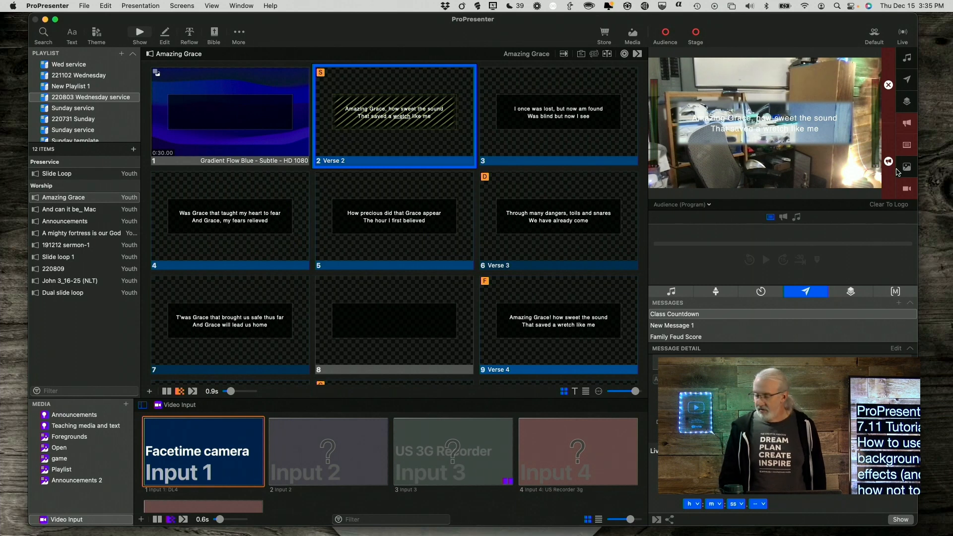
click(804, 128)
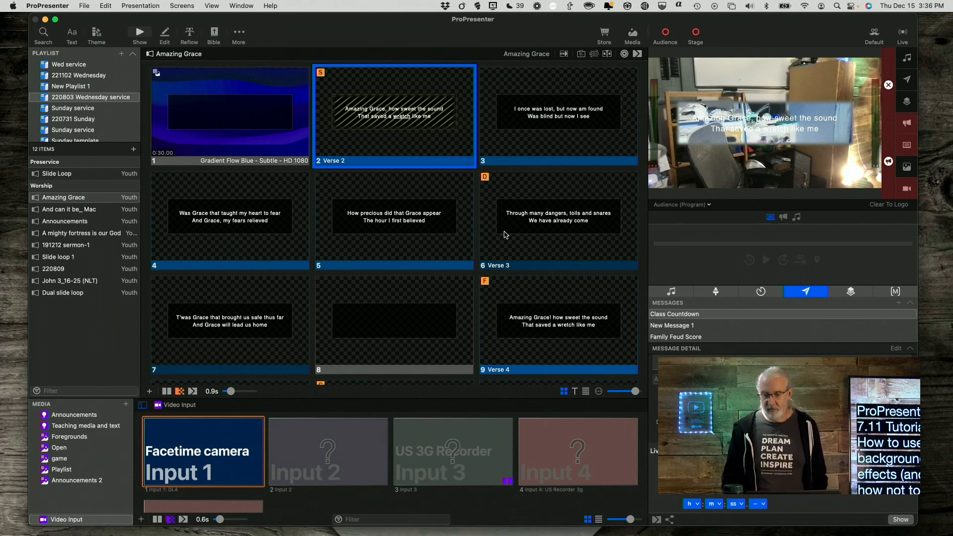
Clear the video input layer and switch the output preview to the Alpha screen.
click(906, 190)
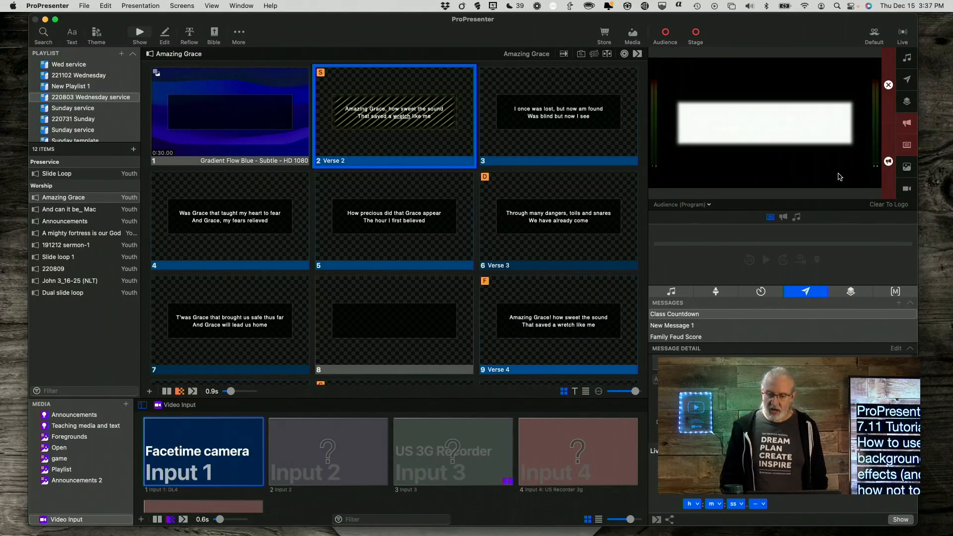
click(692, 209)
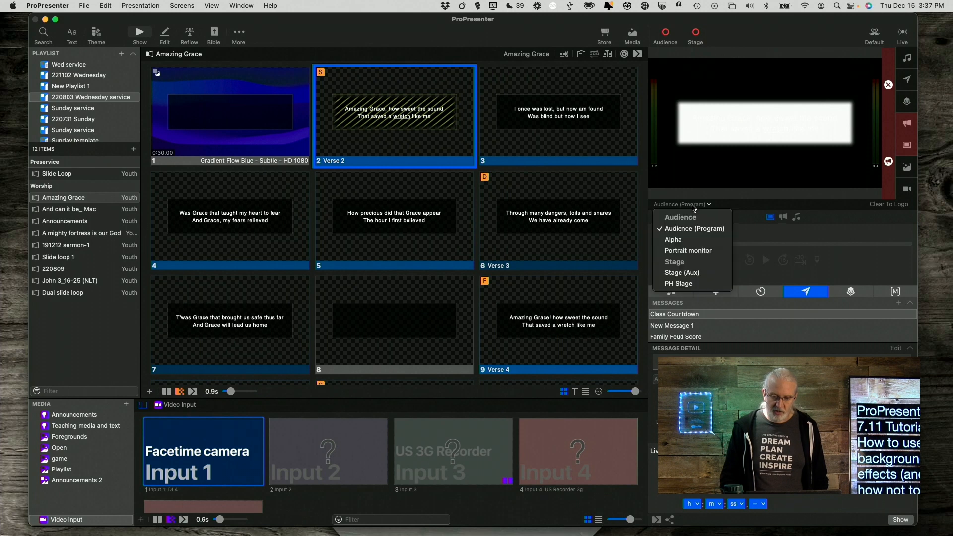
click(687, 240)
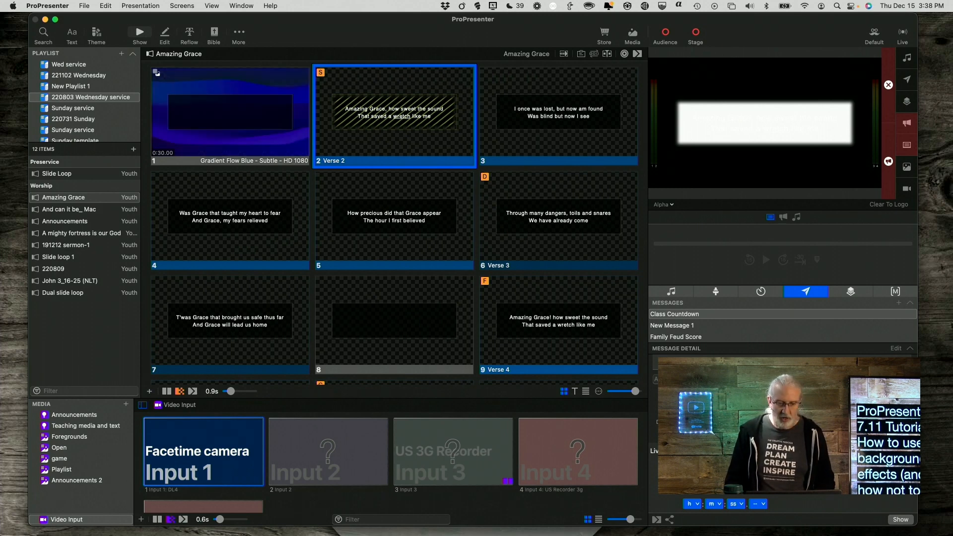
Edit the Verse 2 slide and change the text box fill from Background Invert to the Background Blur effect.
right_click(376, 123)
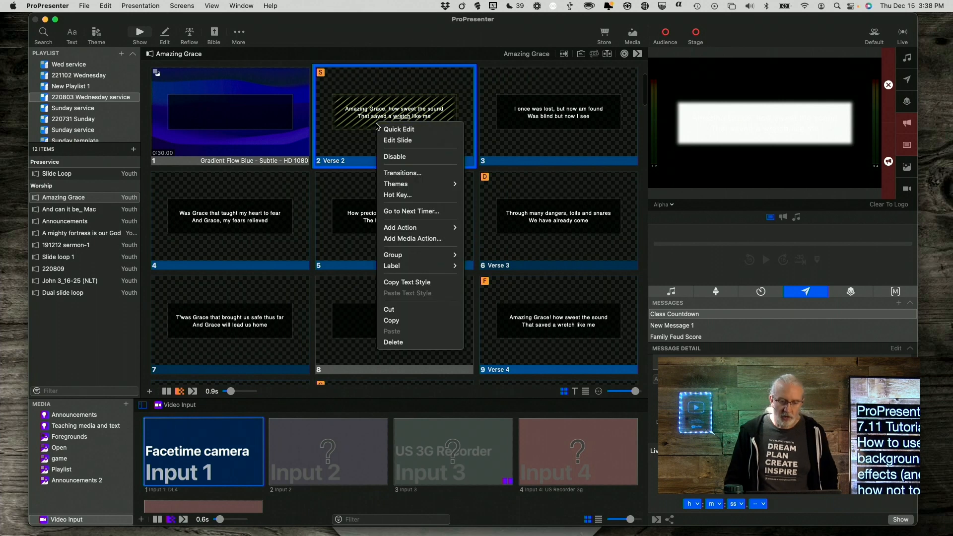
click(395, 141)
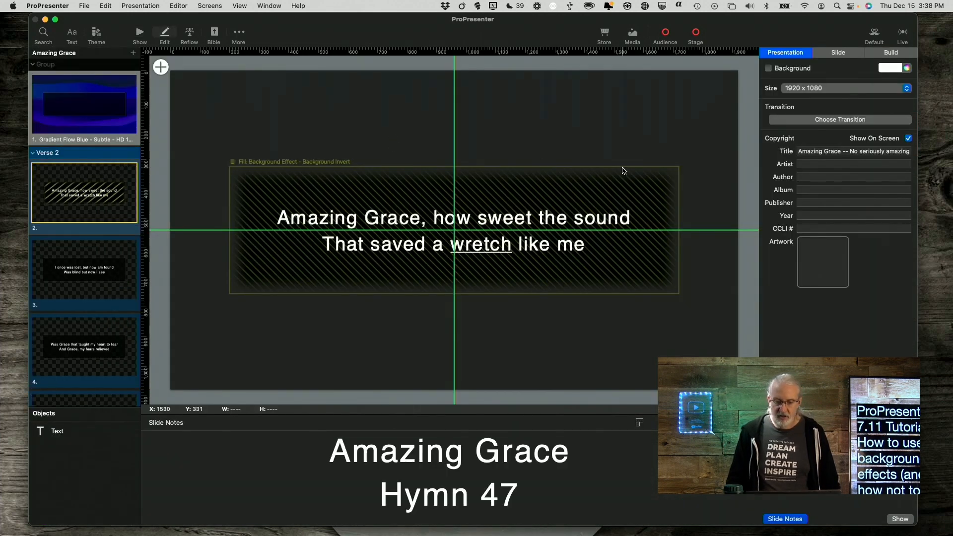
click(618, 259)
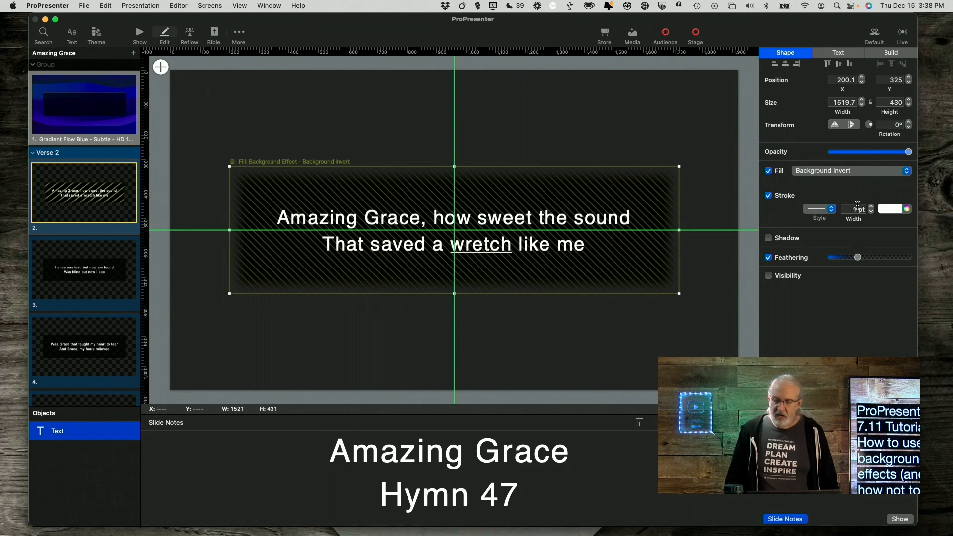
click(906, 174)
mouse_move(895, 233)
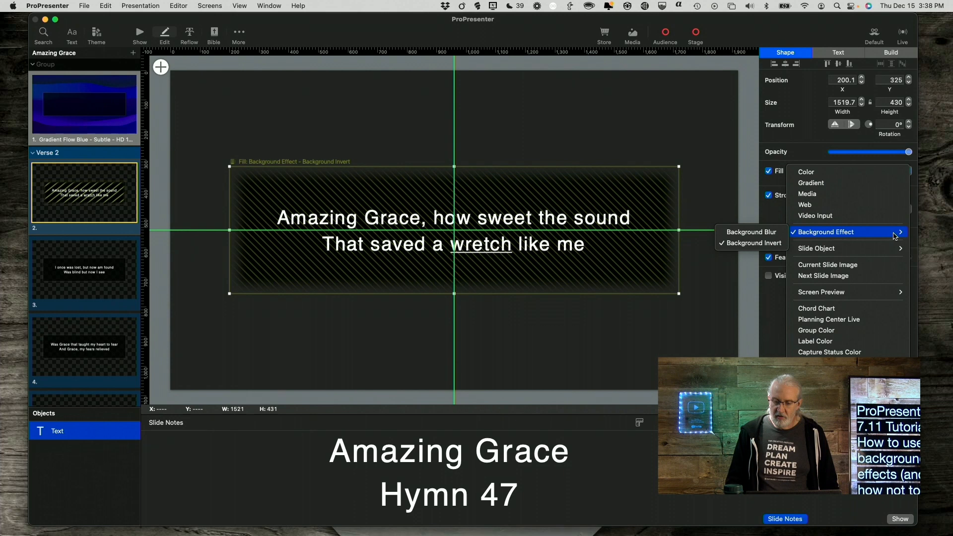
click(775, 232)
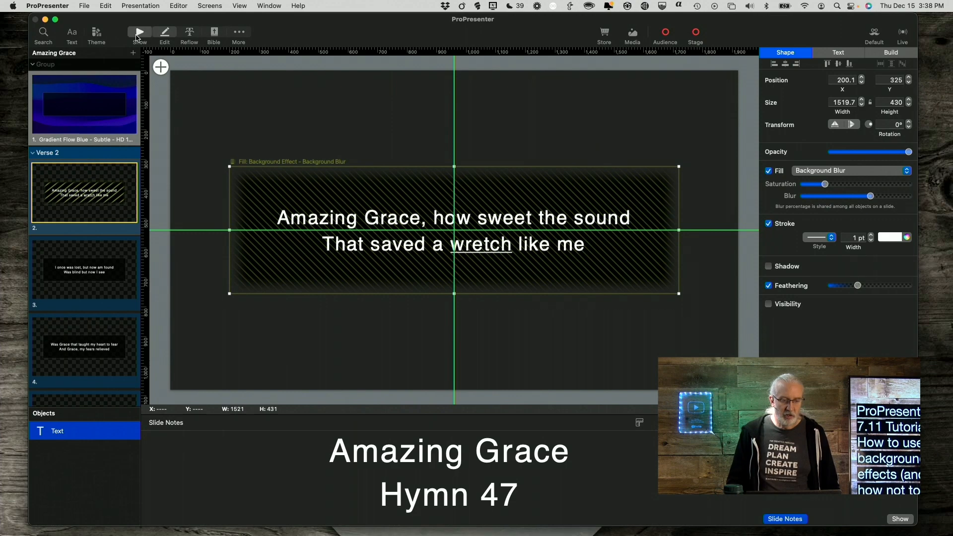
Return to show mode and trigger the Verse 2 slide to view the blurred text box on the Alpha output.
click(140, 34)
click(378, 109)
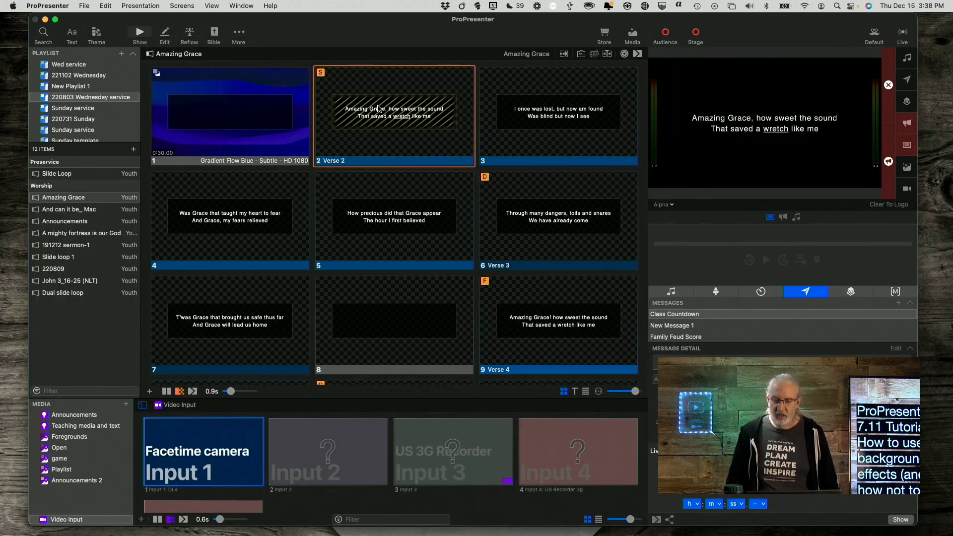